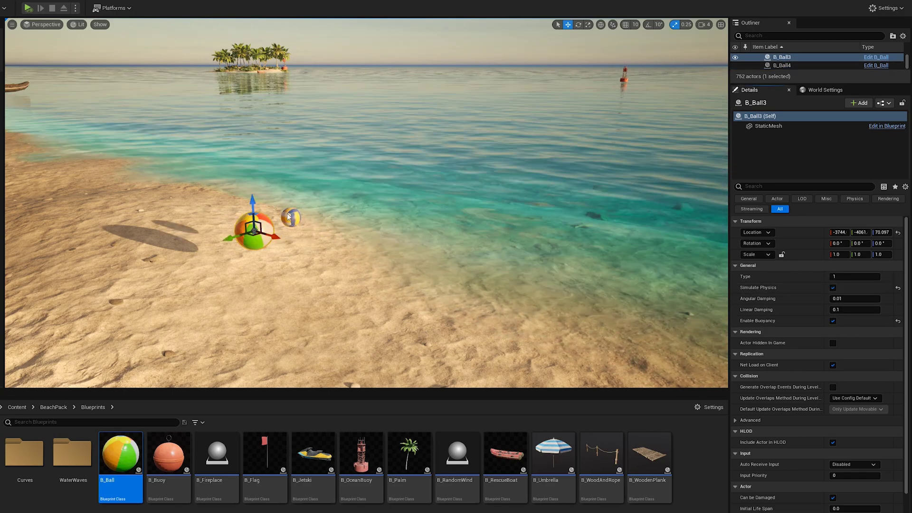
Alt-drag a copy of the beach ball into the shallow water, then play the level to watch the umbrella and flag.
ctrl+click(288, 216)
alt+drag(288, 216, 451, 186)
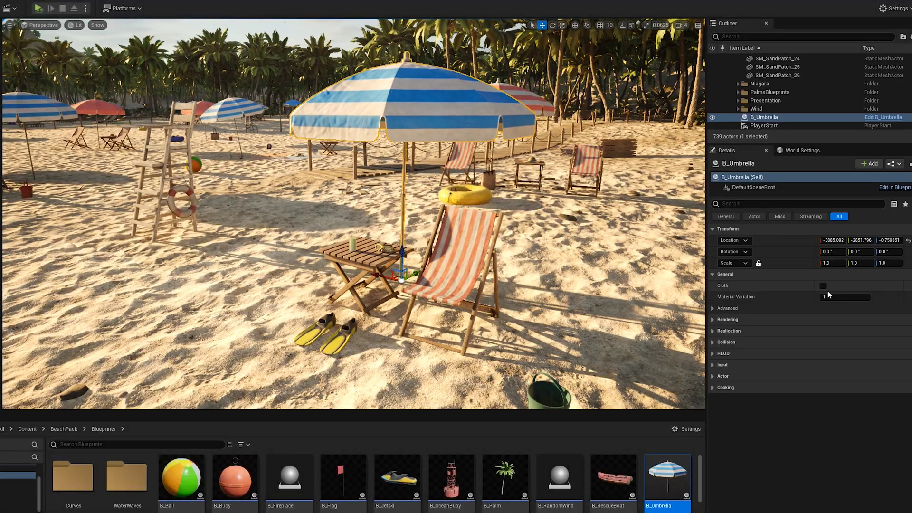
key(alt+p)
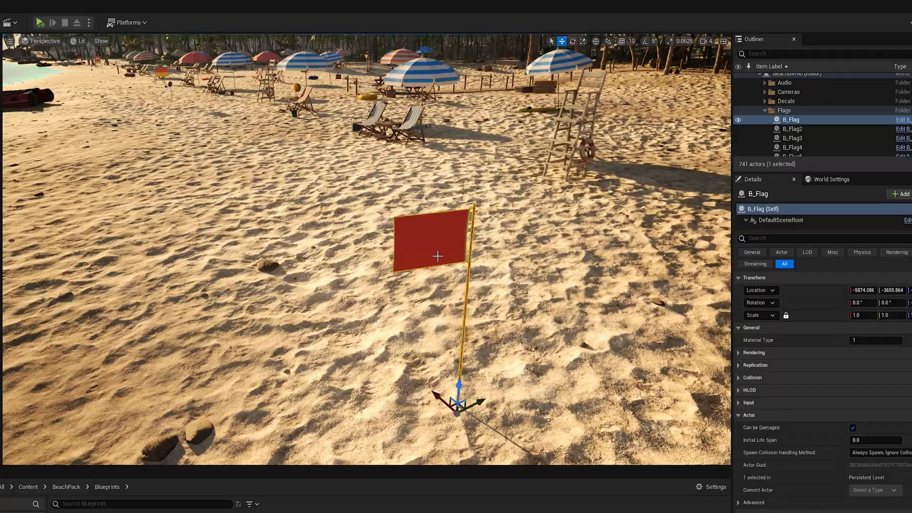
key(alt+p)
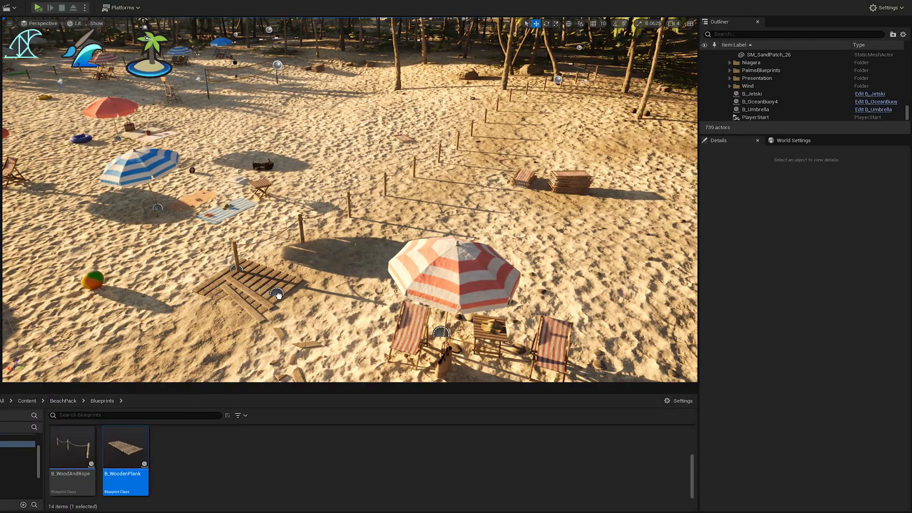
Place the wooden plank walkway, extend its spline with added points, and set a plank value to 5.
drag(278, 295, 281, 294)
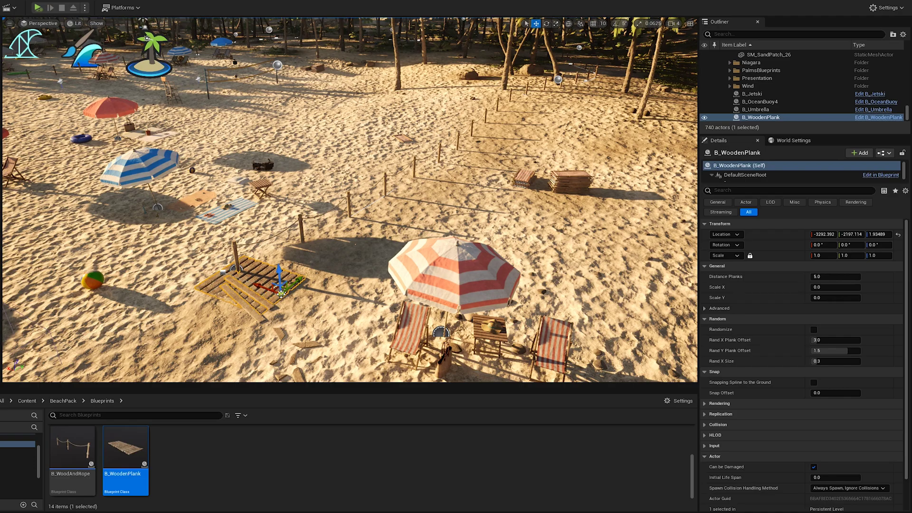
right_click(449, 215)
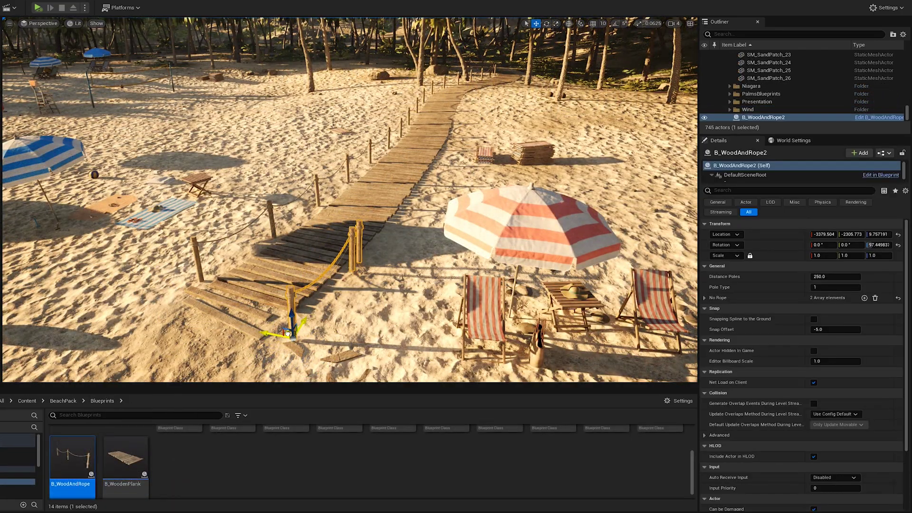
right_click(416, 199)
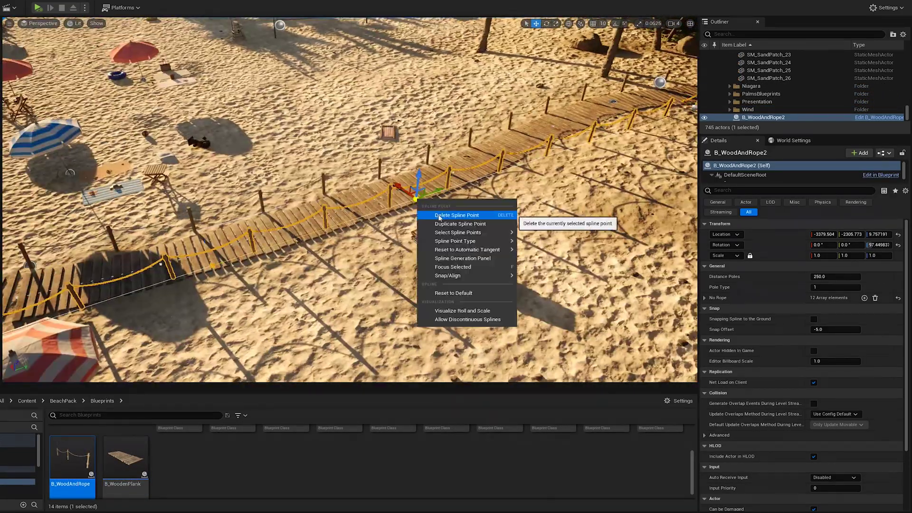
right_click(407, 206)
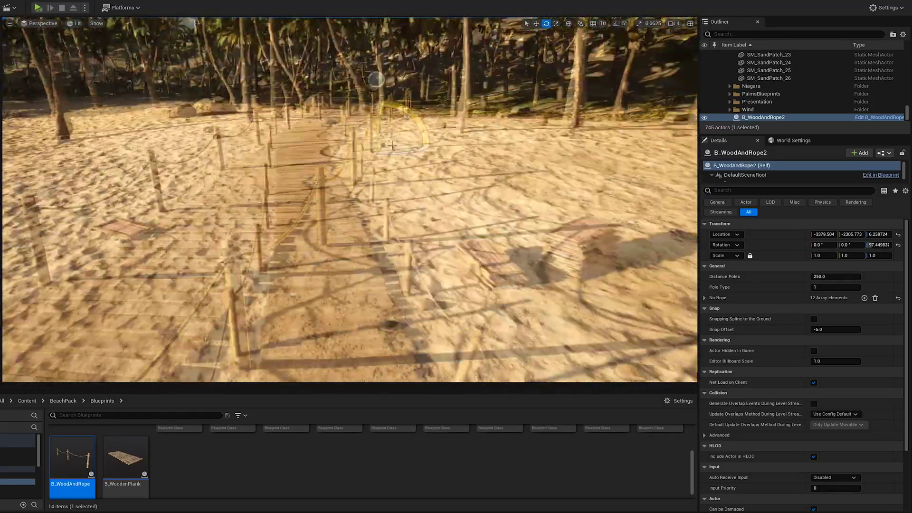
key(w)
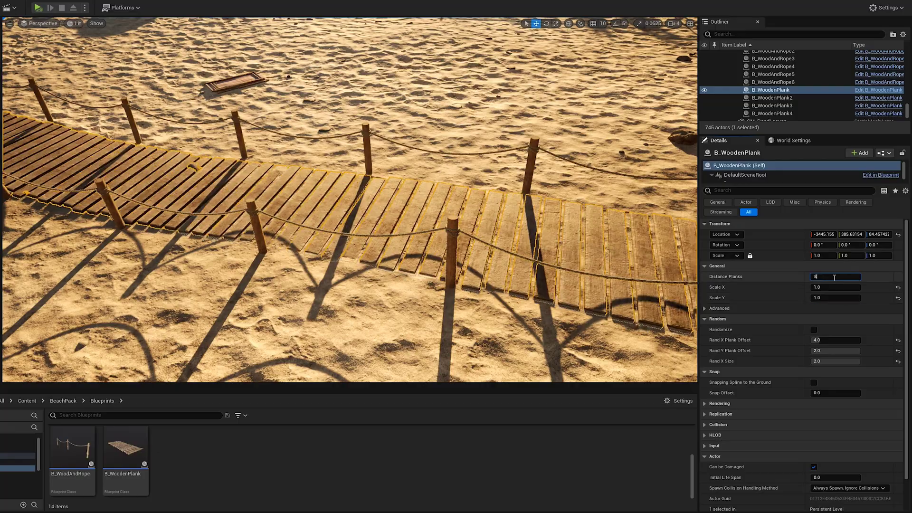
text(5)
key(Return)
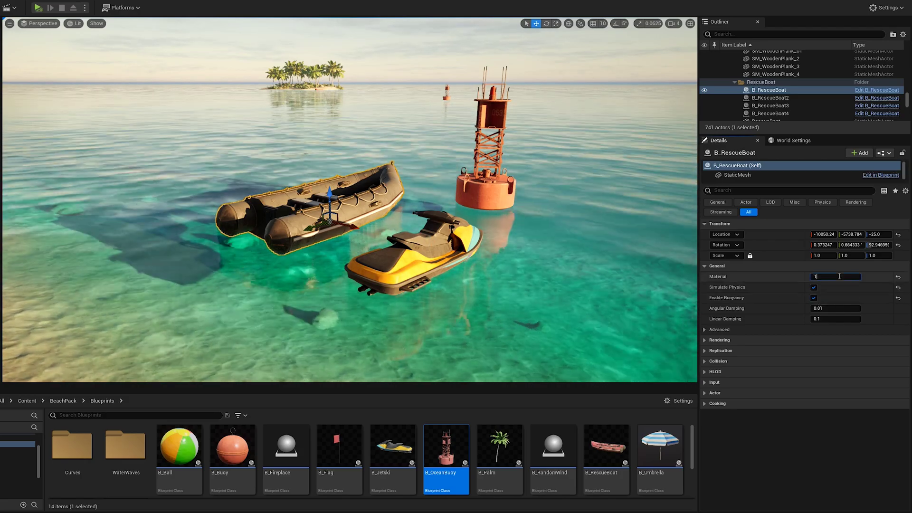
Select the jetski and ocean buoy to change their material variants, then start the simulation.
click(458, 247)
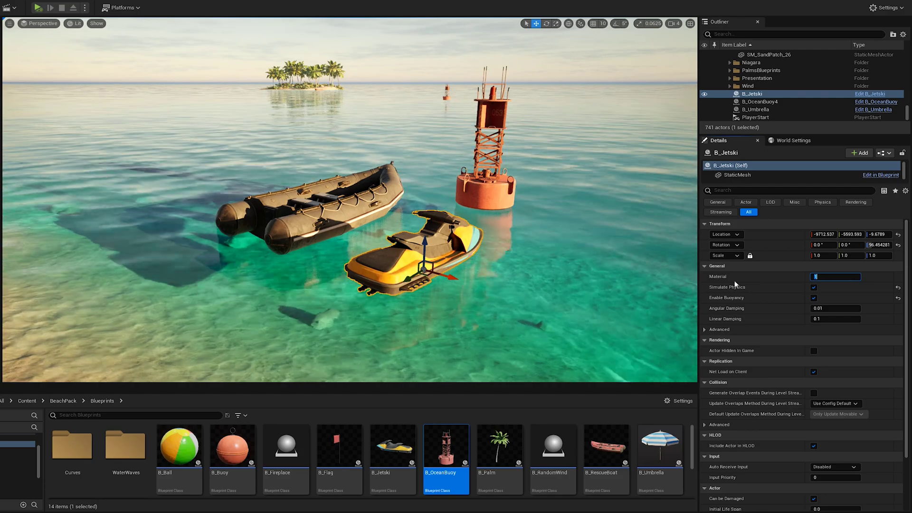
click(508, 195)
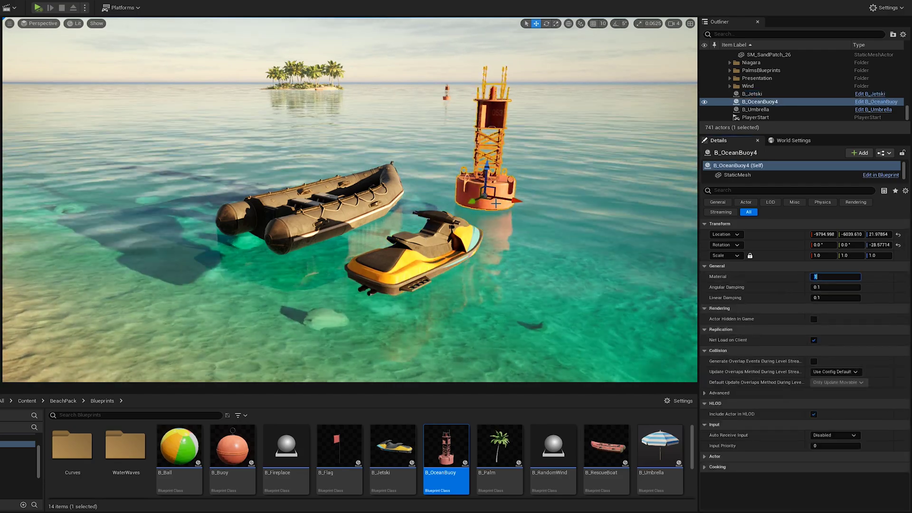
key(Escape)
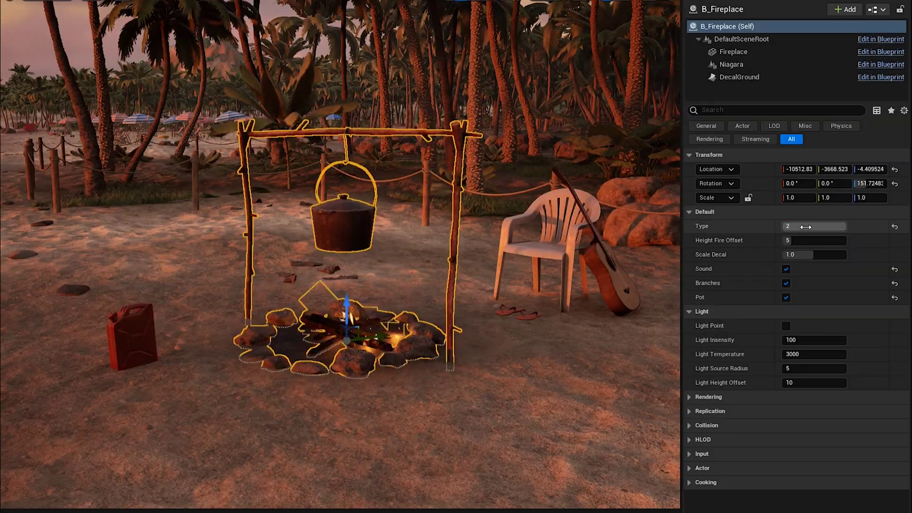
Set the campfire's ground decal scale, trying 1.5 and then 1.0.
click(803, 243)
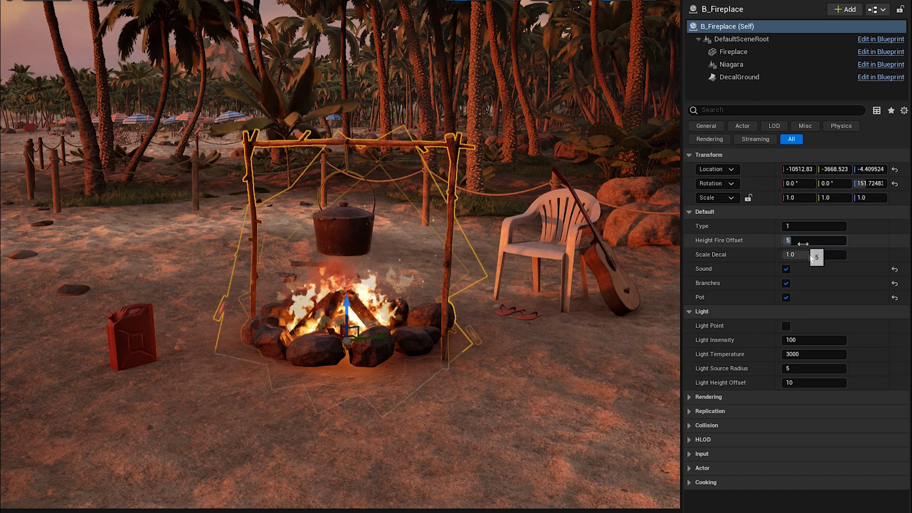
key(BackSpace)
text(1.5)
key(Return)
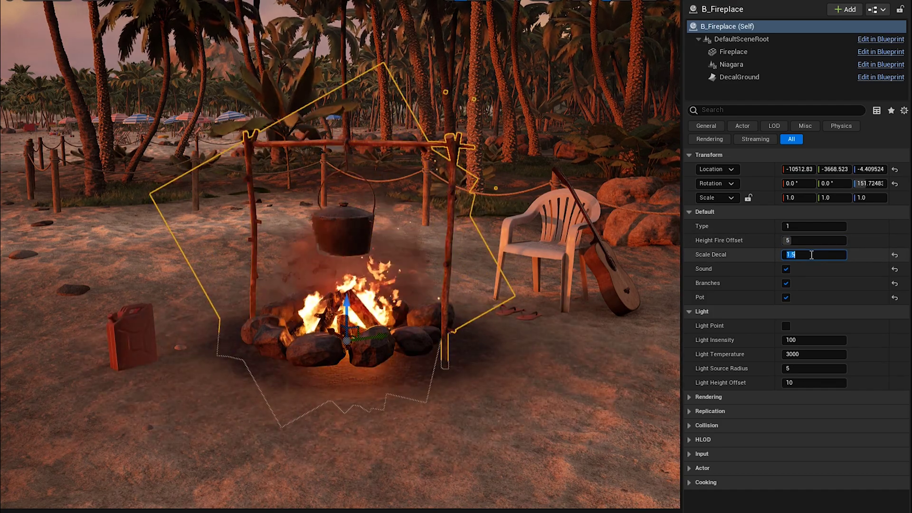
key(Return)
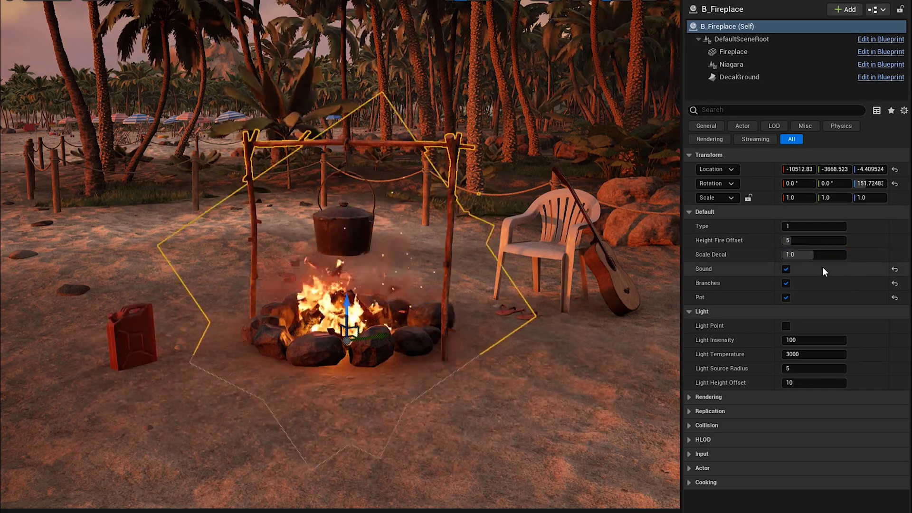
Remove the cooking pot and branch frame, and enable the fire's point light with its temperature.
click(786, 297)
click(785, 283)
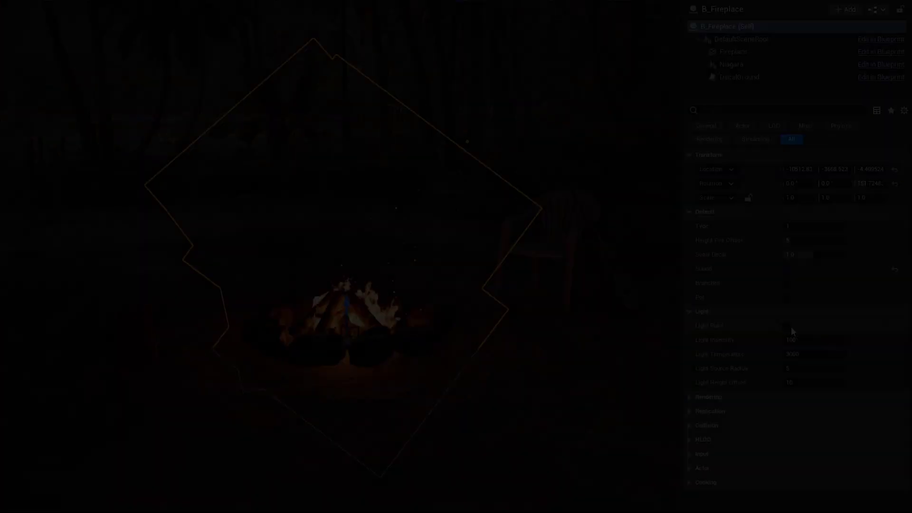
click(786, 325)
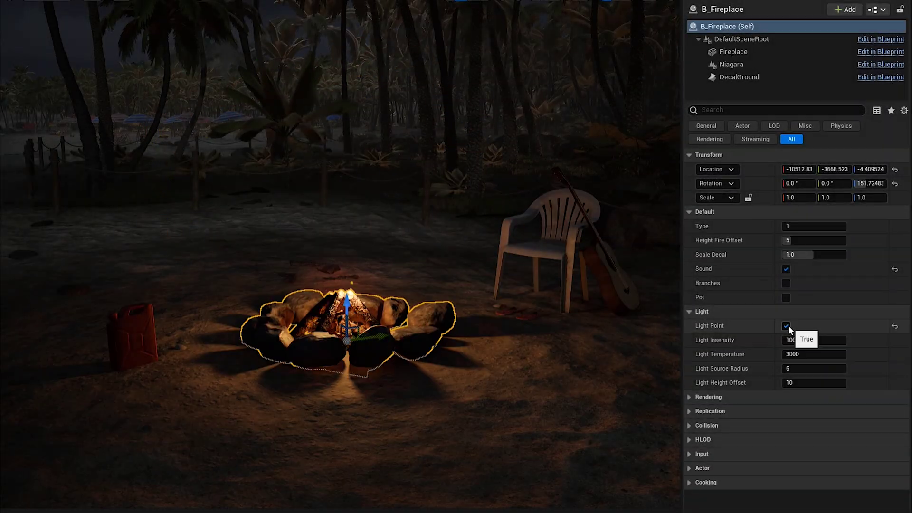
click(803, 352)
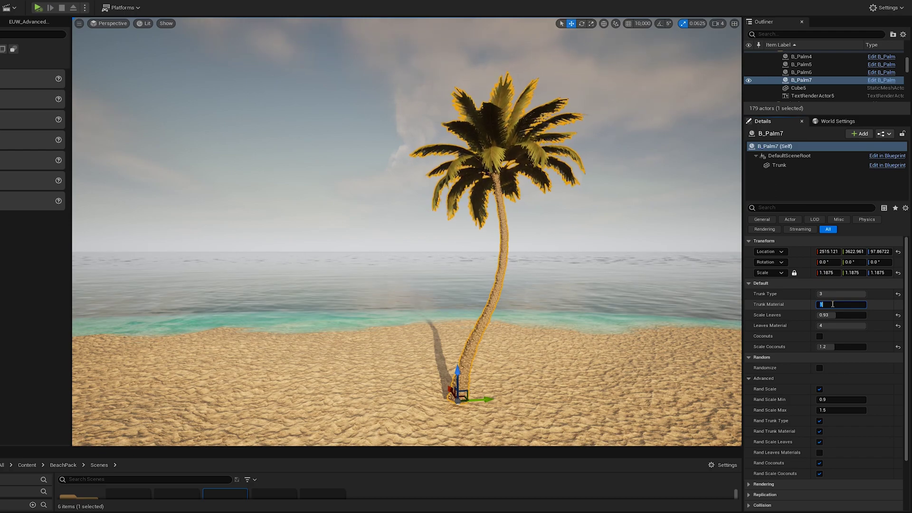
Set the palm's leaf scale to 1.0, enlarge its coconuts slightly, and re-randomize the palms three times.
text(1)
key(Return)
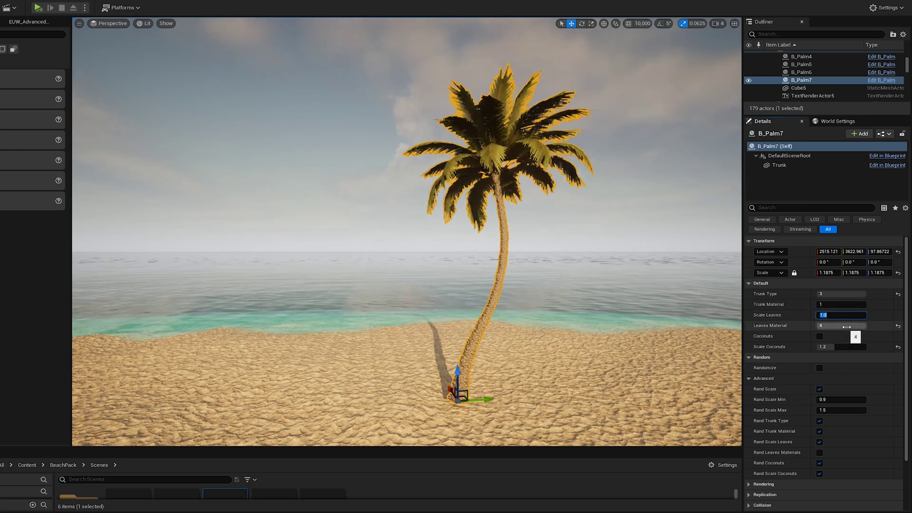
drag(826, 347, 835, 346)
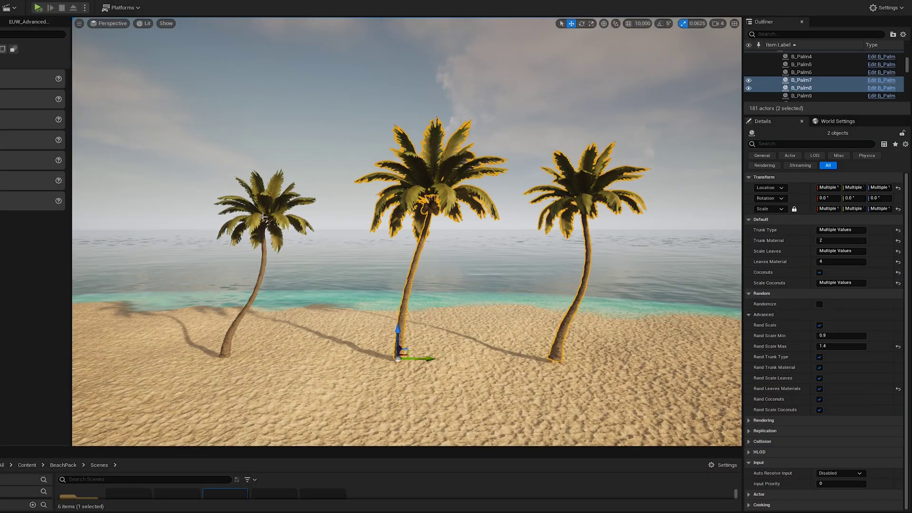
click(820, 305)
click(821, 305)
click(821, 305)
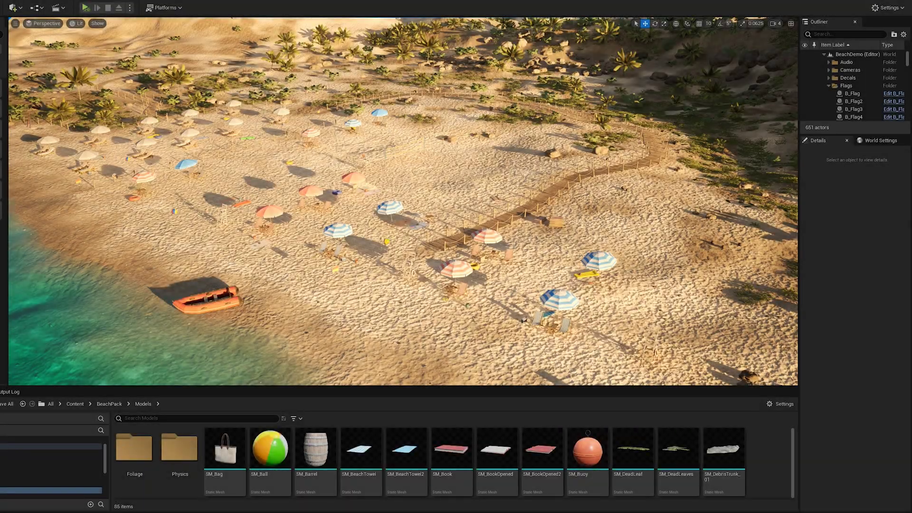
Enter Foliage mode, add the palm foliage asset to the palette and select it.
key(shift+3)
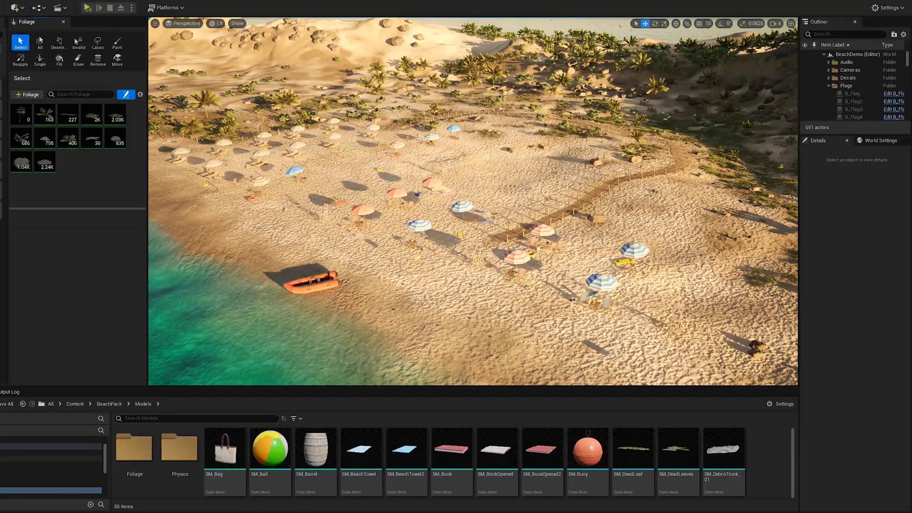
drag(141, 456, 25, 123)
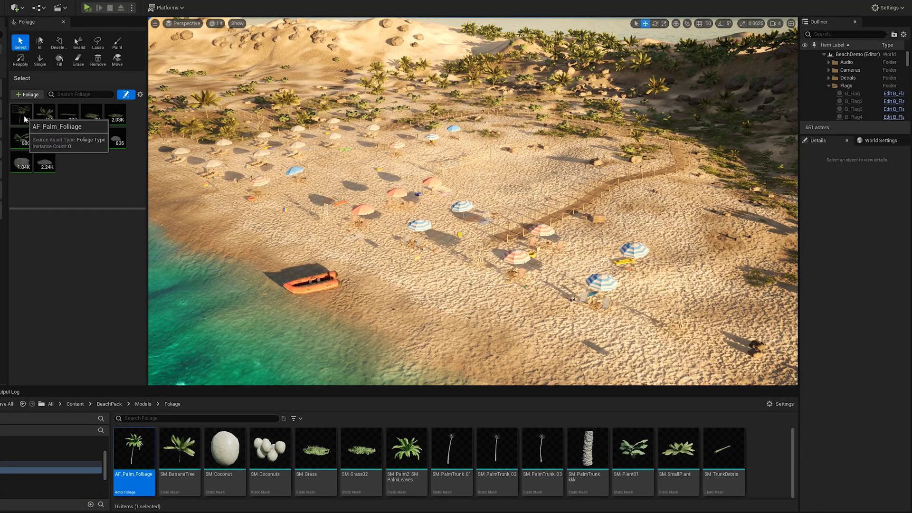
click(117, 44)
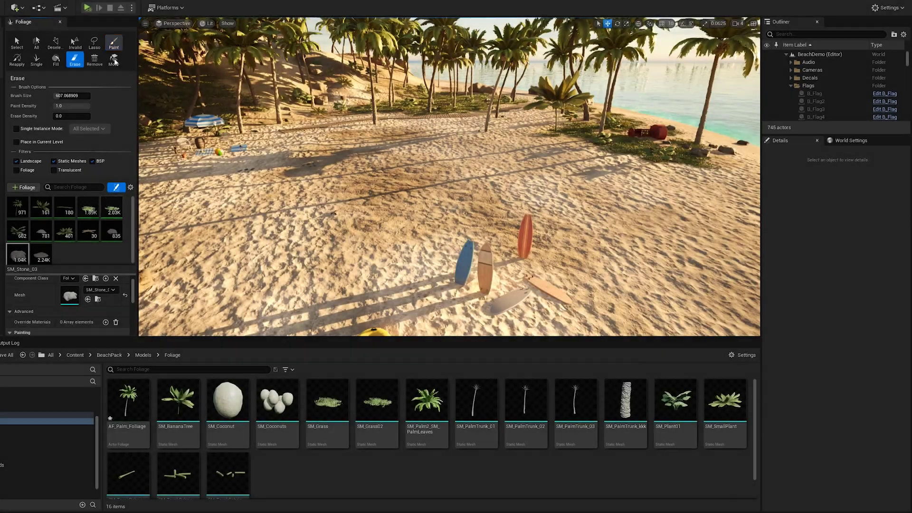
click(116, 188)
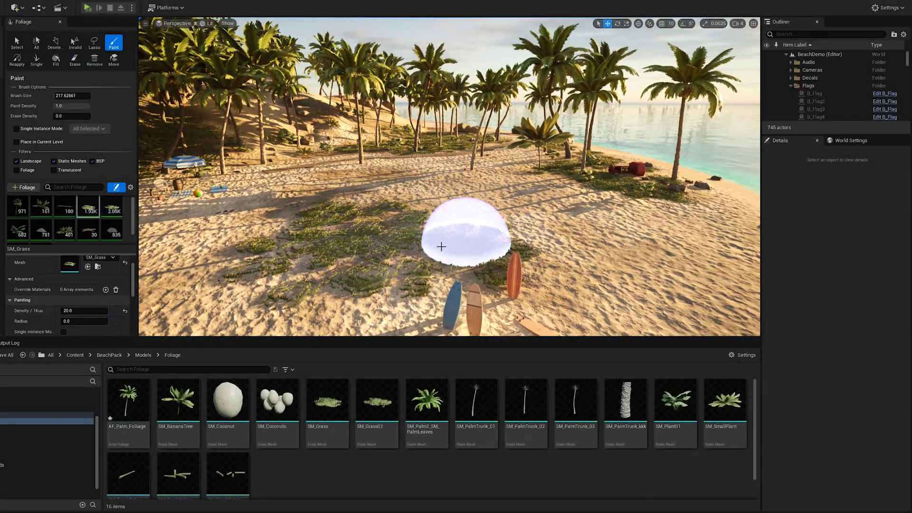
click(14, 203)
Paint palm foliage across the beach sand, using a smaller brush for single plants.
click(522, 223)
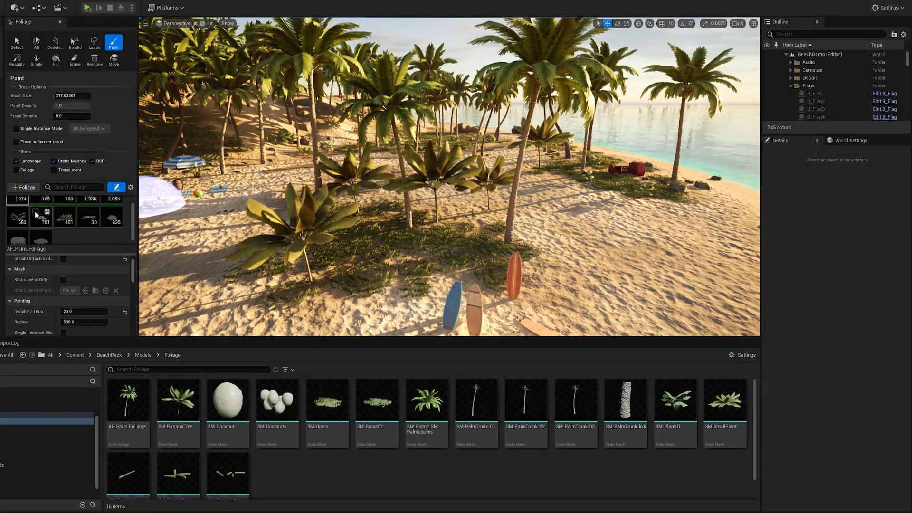
drag(443, 258, 369, 223)
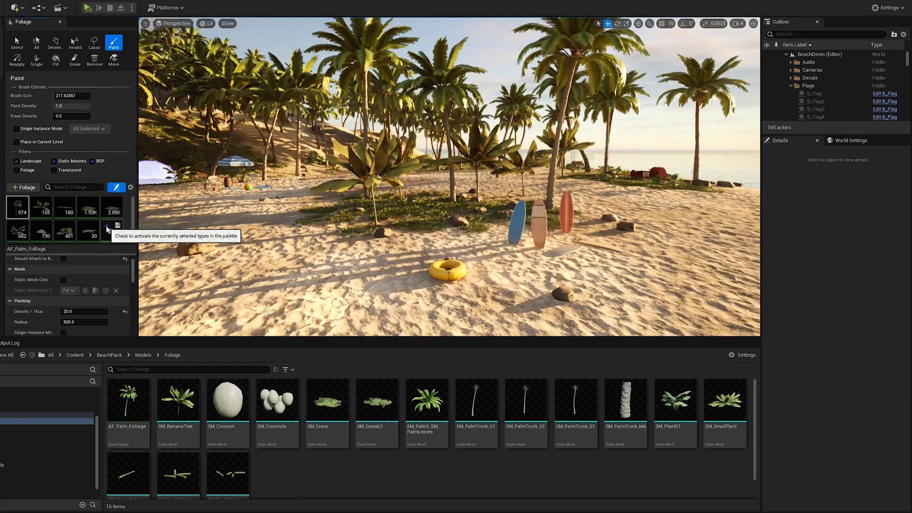
key(bracketleft)
click(292, 216)
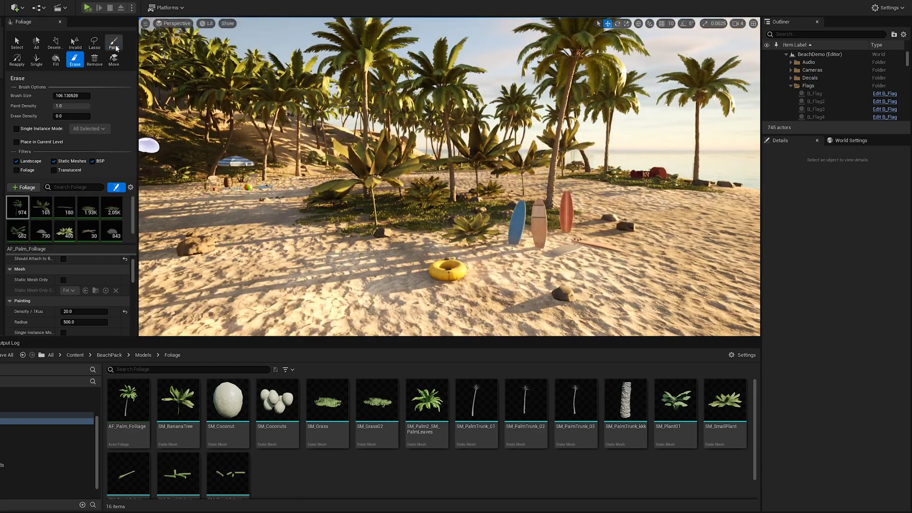
click(114, 43)
scroll(54, 224, down, 1)
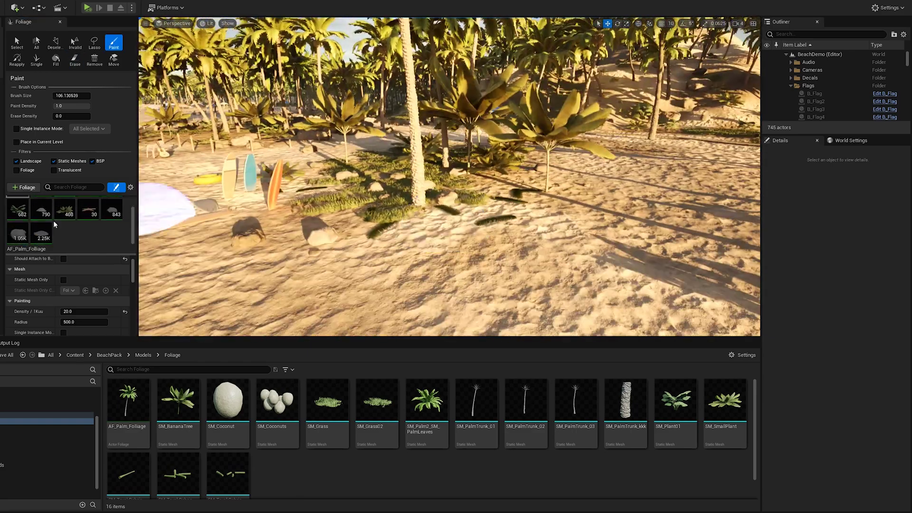
click(352, 202)
right_drag(352, 202, 352, 202)
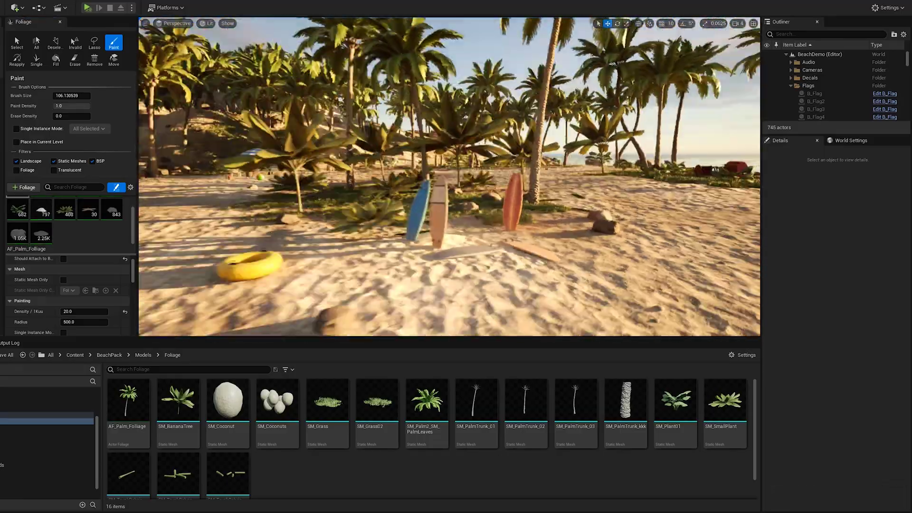
click(178, 199)
right_drag(179, 199, 178, 199)
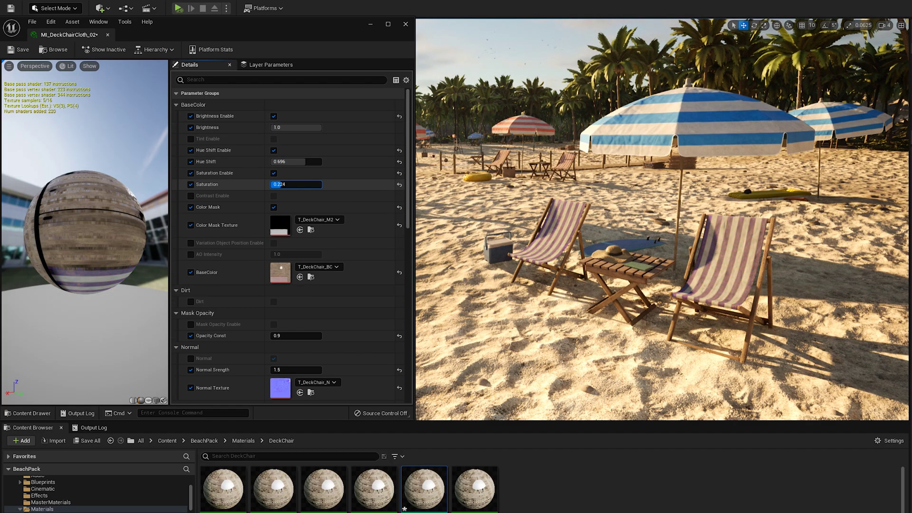
Tweak the deck chair stripe saturation, then set MI_Table's Sand Mask Intensity, Smooth Sand Mask (~1.38) and Sand Color.
drag(296, 185, 313, 184)
drag(304, 127, 313, 127)
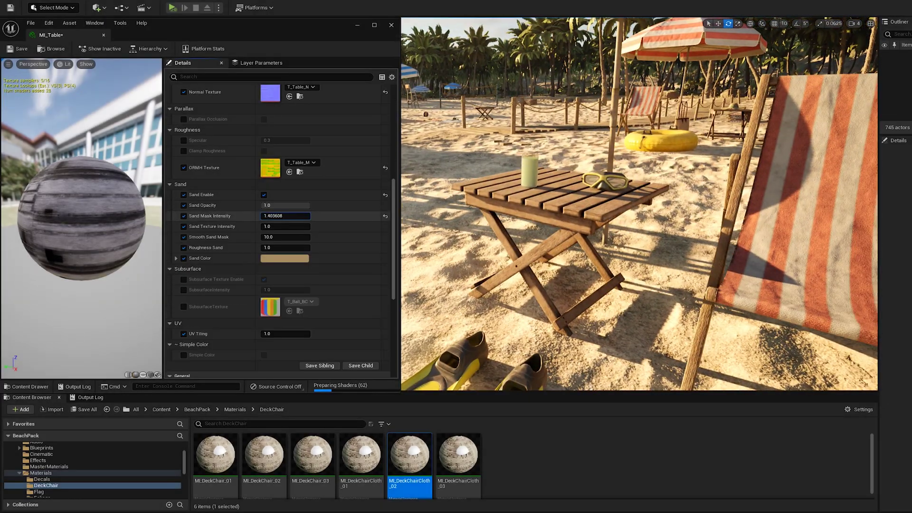
key(Return)
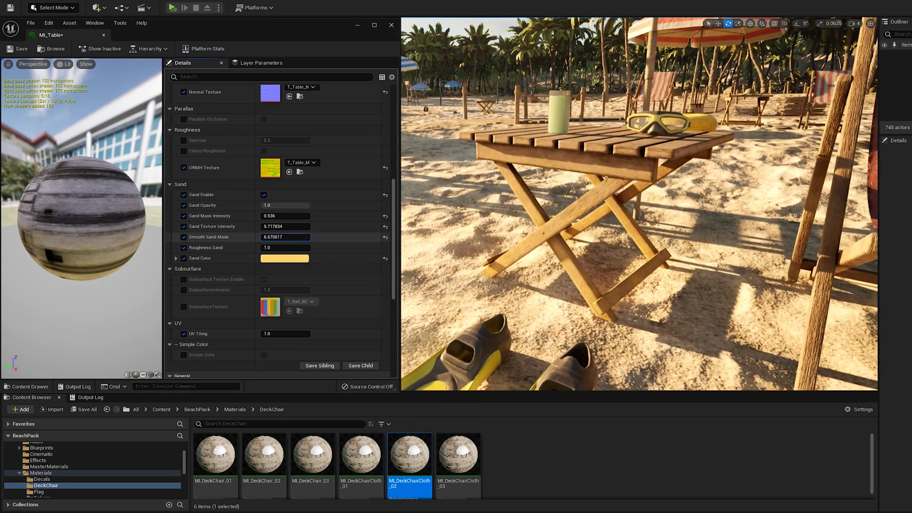
drag(285, 236, 283, 226)
click(284, 258)
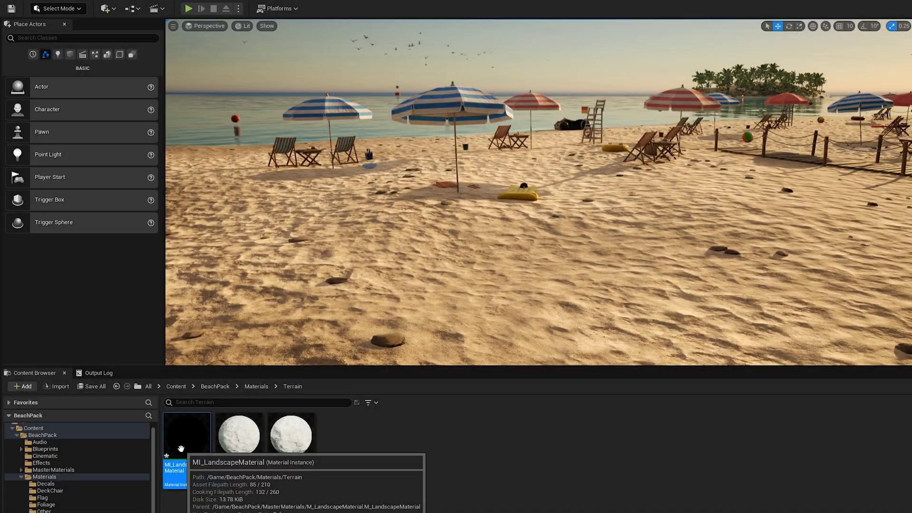
In MI_LandscapeMaterial, set Height Ratio to 2.0 and Normal Strength Sand2 to 1.3.
double_click(185, 440)
click(299, 252)
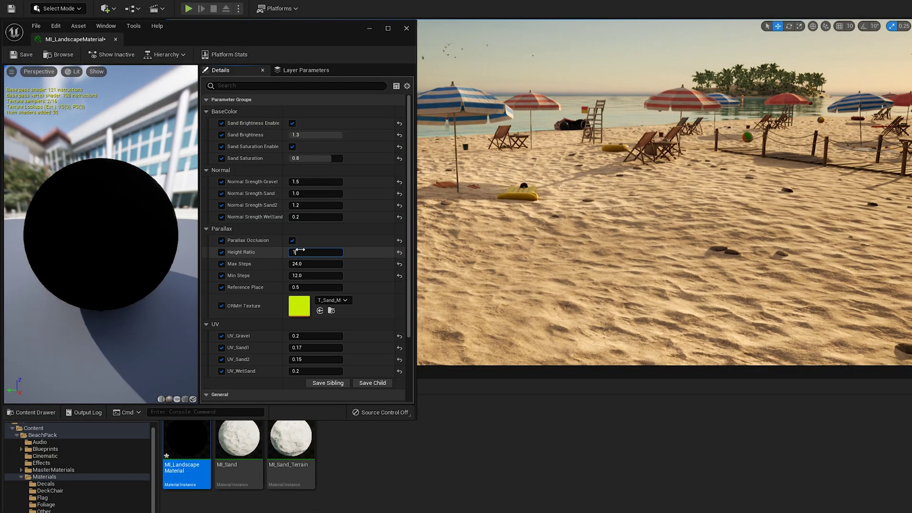
text(2)
key(Return)
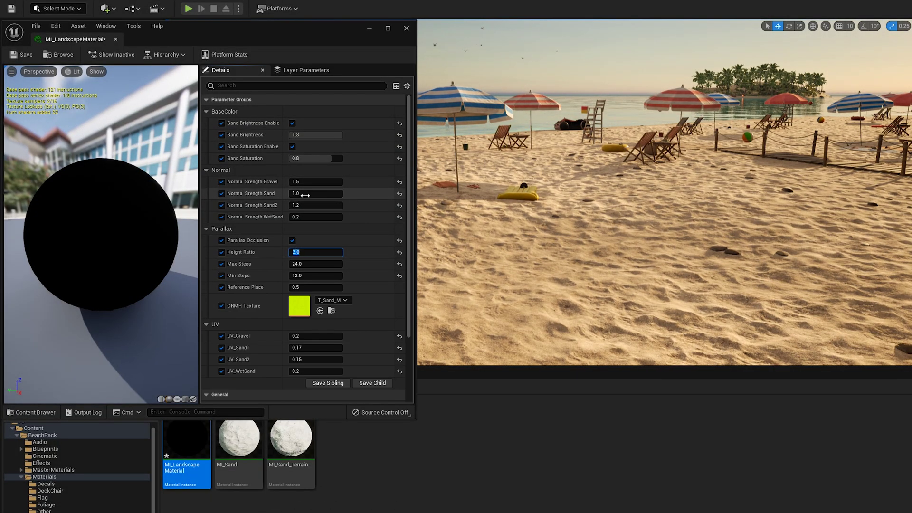
key(Tab)
text(1.3)
key(Return)
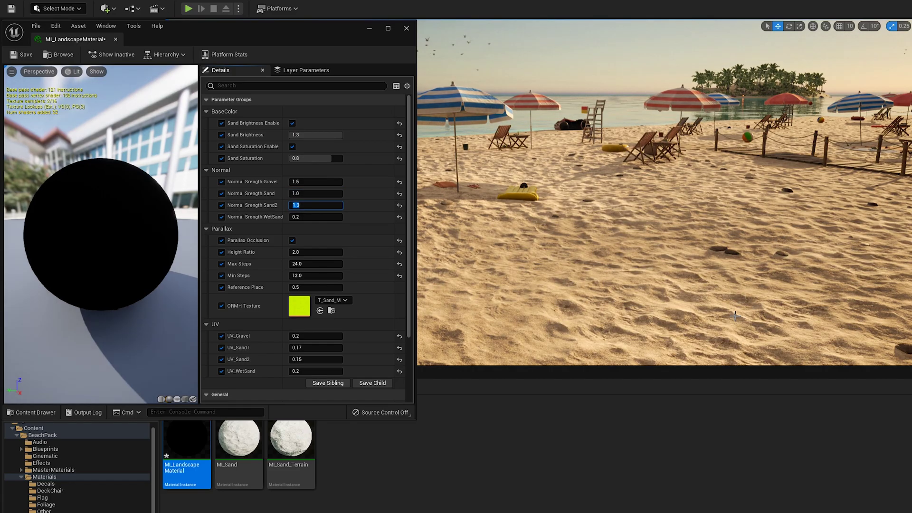
Set UV_Sand1 to 0.25 and replace the UV_Sand2 value.
key(BackSpace)
key(BackSpace)
key(BackSpace)
text(25)
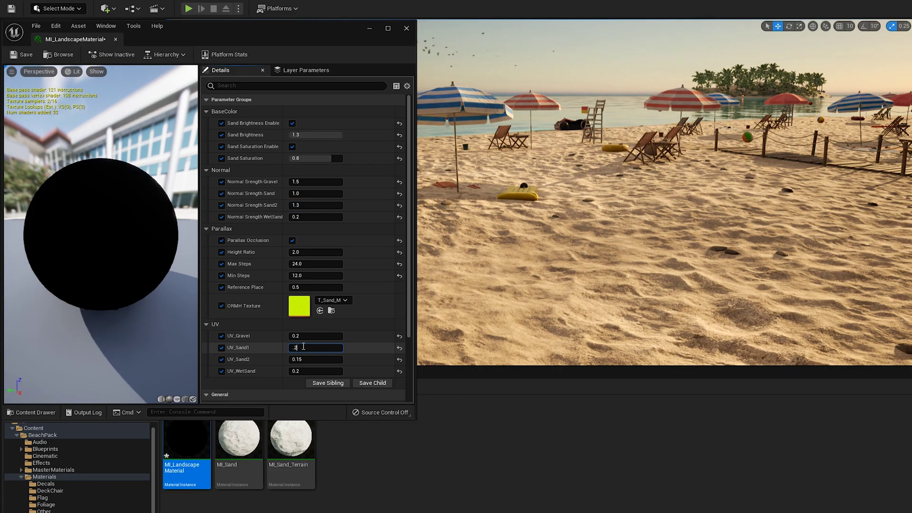
key(Return)
drag(299, 359, 306, 359)
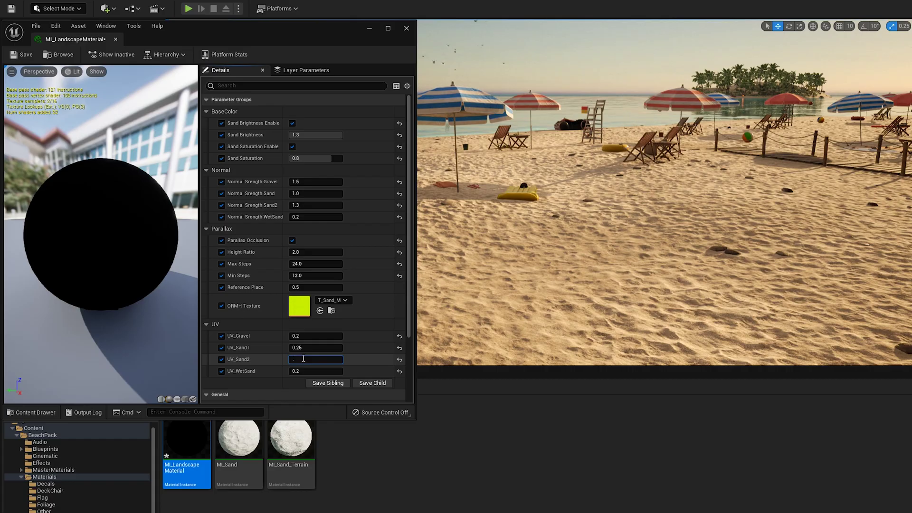
click(309, 350)
key(BackSpace)
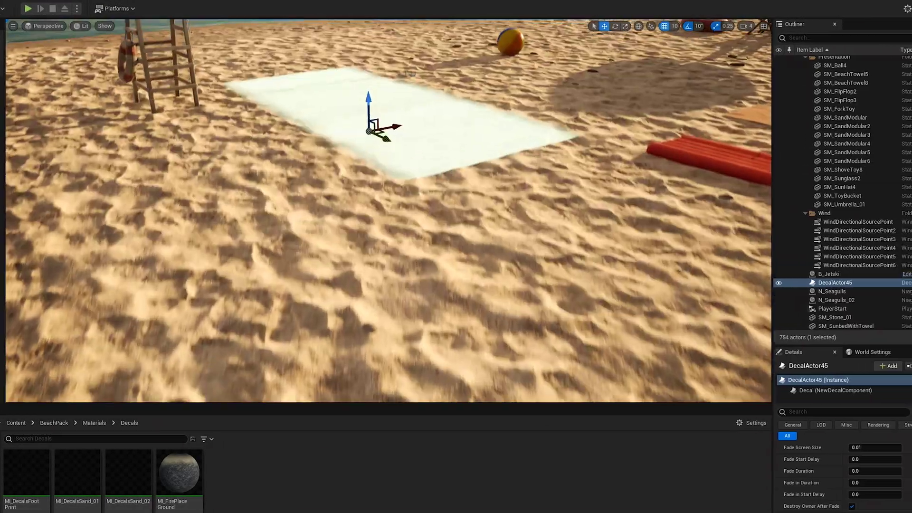
Rotate and move the new decal actor into place on the sand.
key(e)
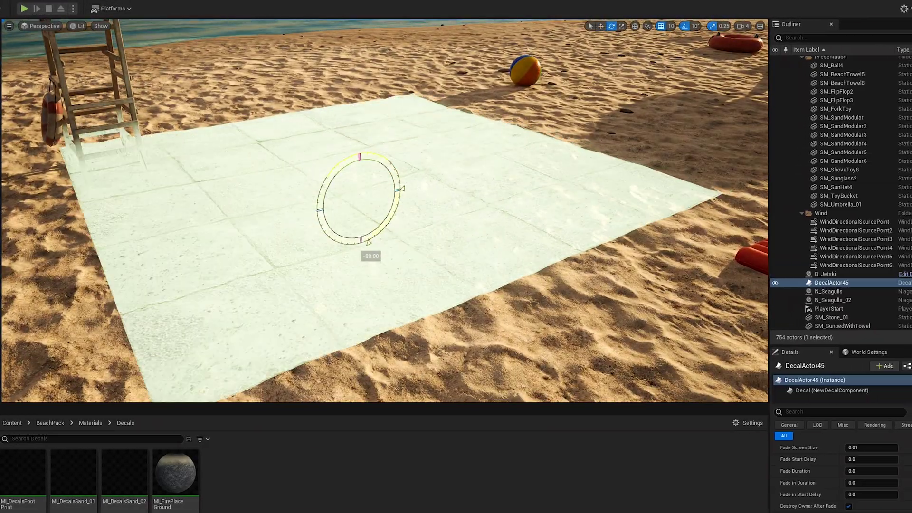
key(w)
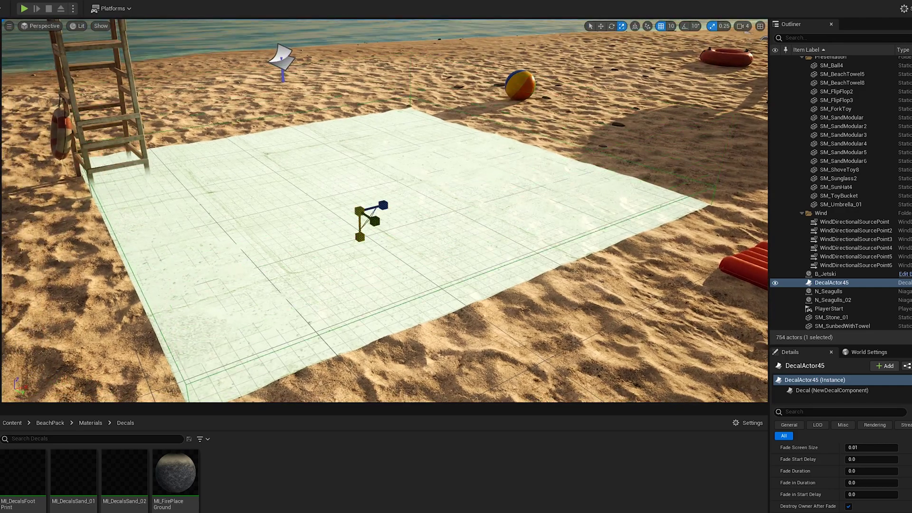
drag(385, 205, 441, 189)
scroll(835, 475, up, 5)
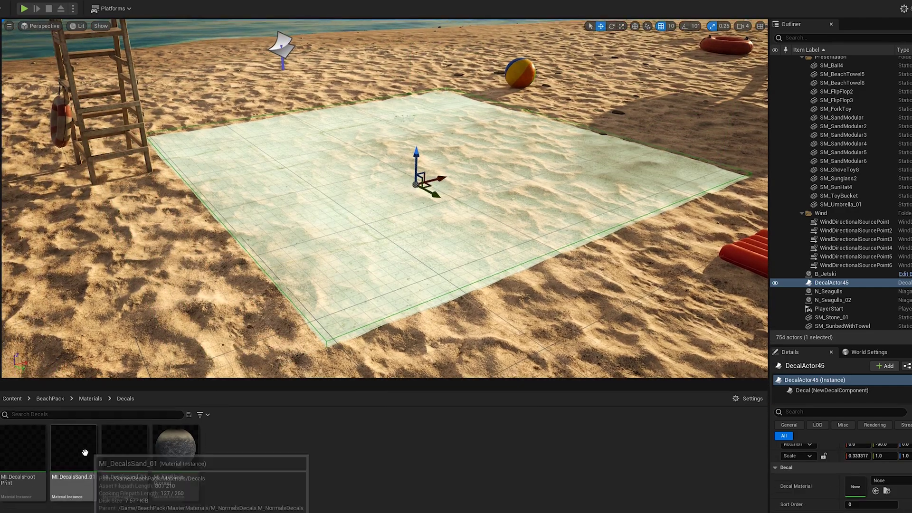
Assign MI_DecalsSand_01 to the decal, scale it, then switch it to MI_DecalsSand_02.
drag(85, 452, 856, 486)
key(r)
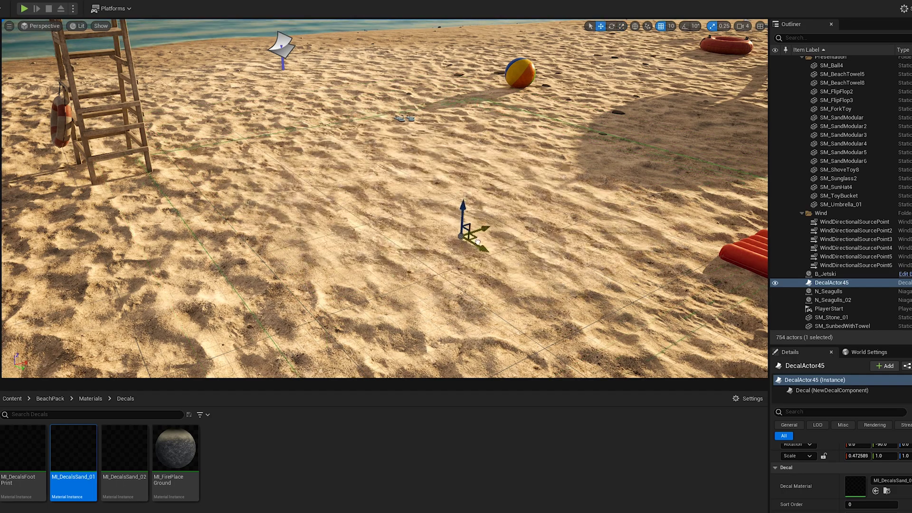
key(w)
click(125, 449)
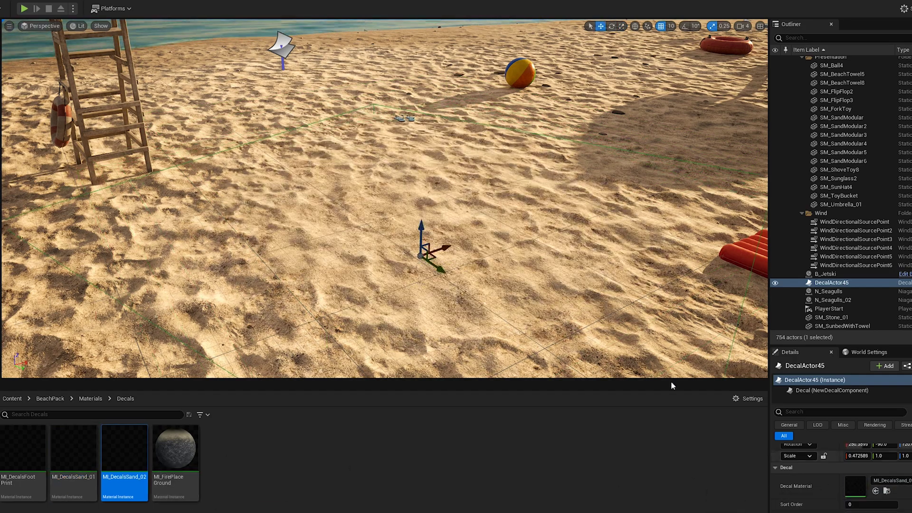
right_drag(421, 238, 411, 211)
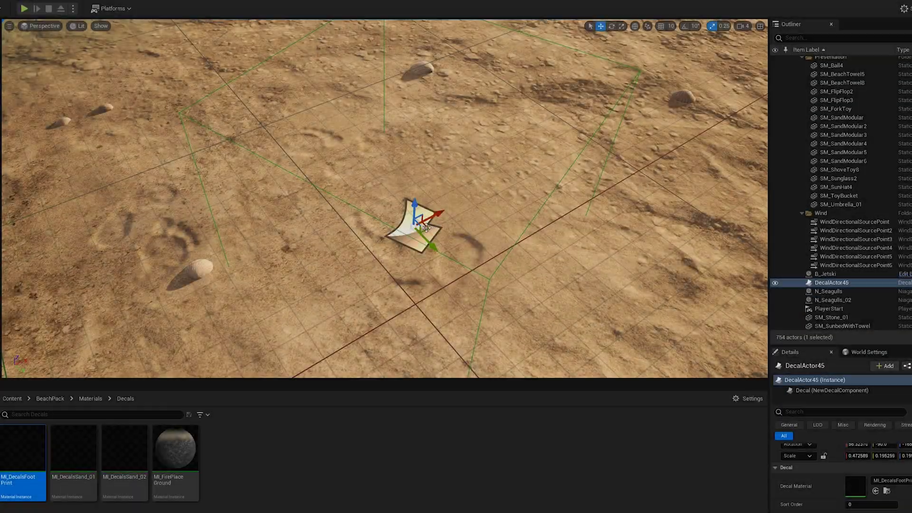
key(e)
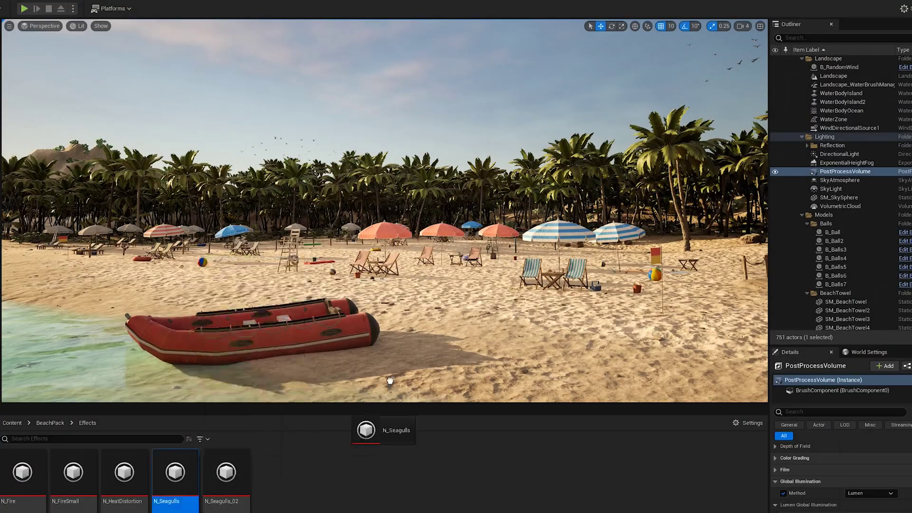
Select the N_Seagulls flock and orbit in game view to watch the gulls over beach and water.
click(828, 300)
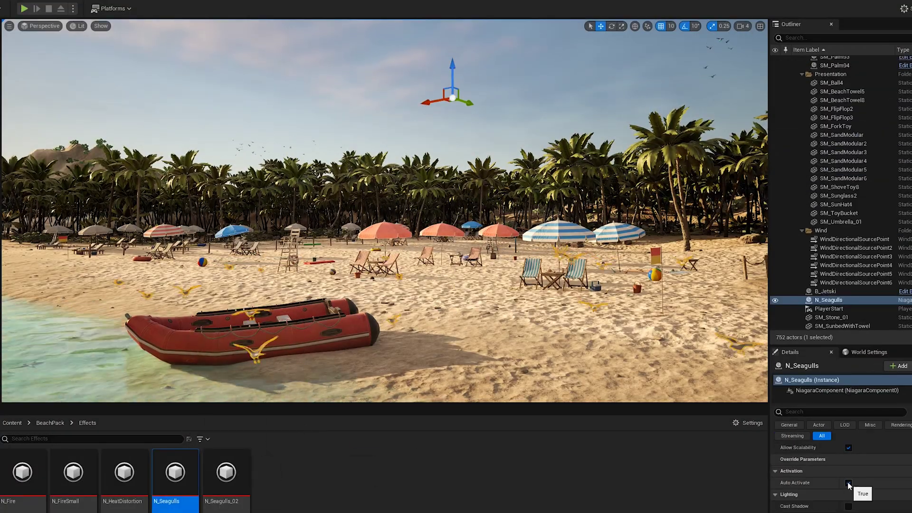
right_drag(444, 140, 427, 123)
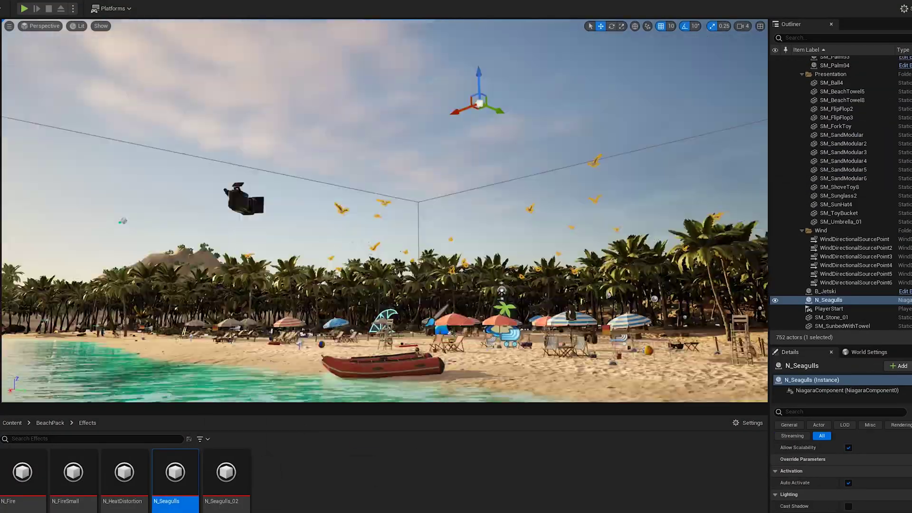
key(g)
right_drag(613, 322, 524, 272)
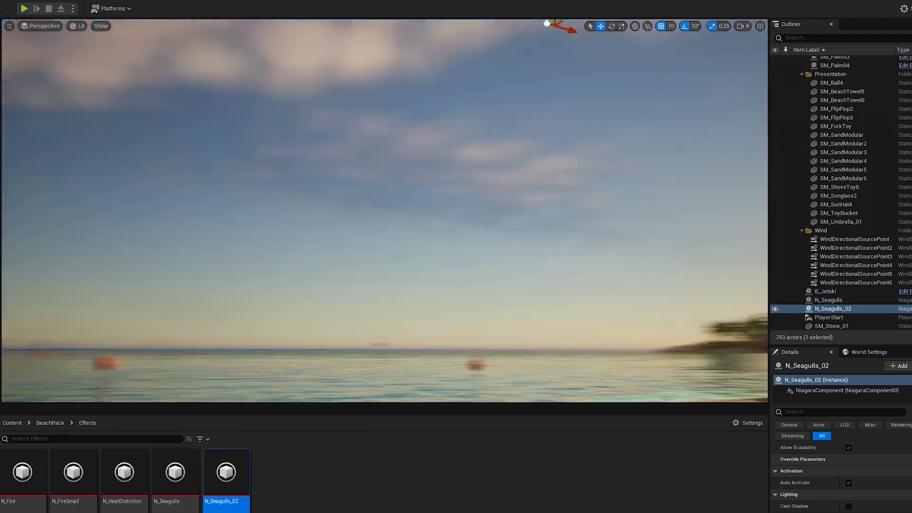
right_drag(524, 273, 483, 224)
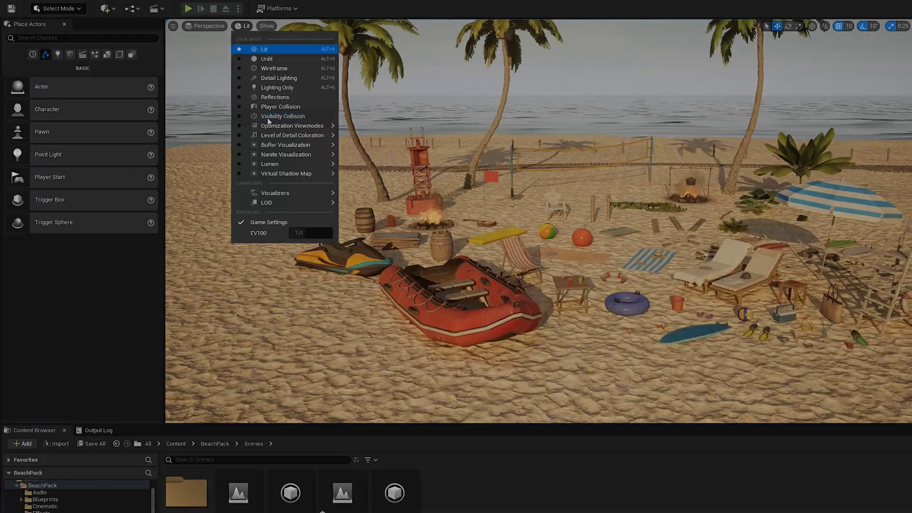
Display the props in Nanite Triangles visualization and zoom around to inspect them.
click(361, 174)
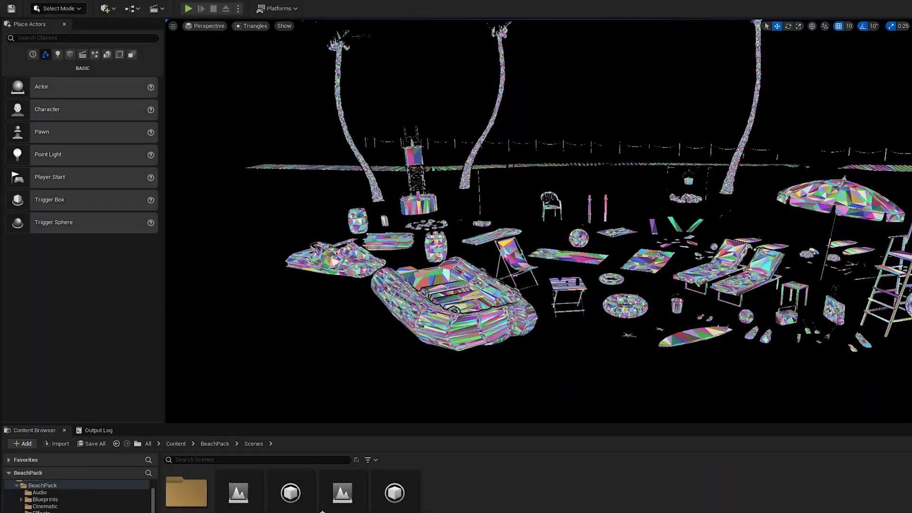
scroll(305, 41, up, 10)
scroll(306, 41, up, 5)
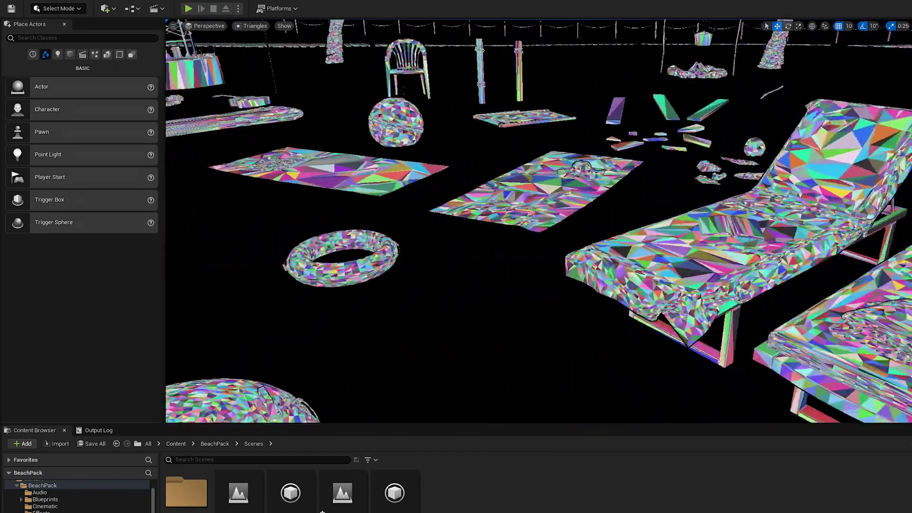
scroll(306, 41, down, 15)
View the scene in Lumen Scene mode, then return the viewport to Lit.
click(252, 26)
click(365, 165)
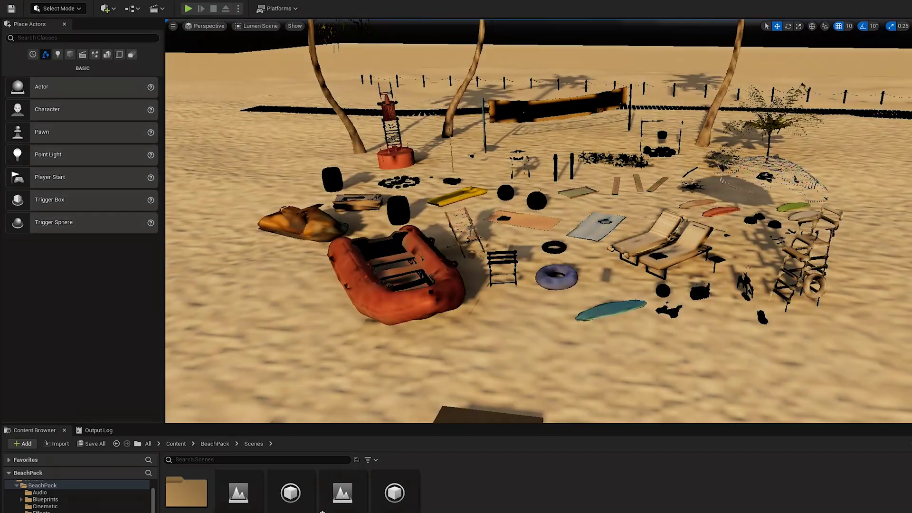
scroll(361, 95, up, 5)
scroll(361, 95, down, 6)
click(257, 25)
click(262, 49)
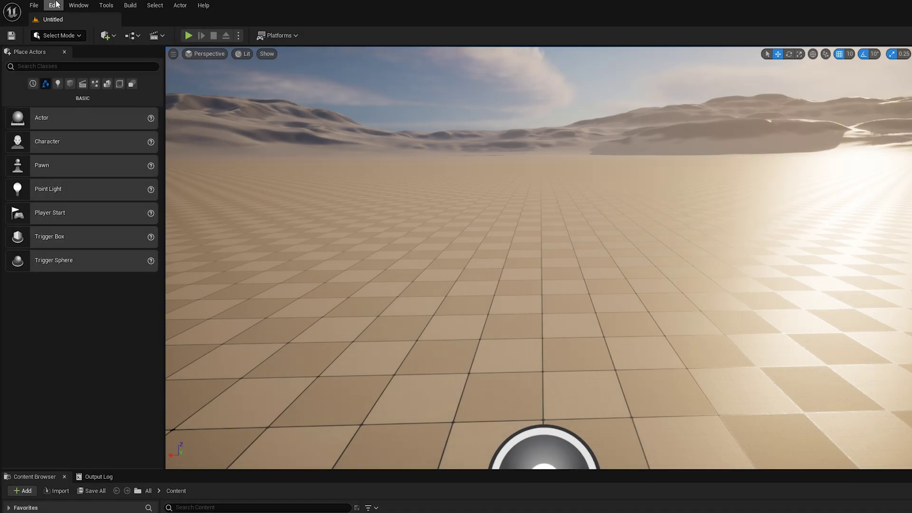
Search the Plugins browser for 'water', enable the Water plugin, and accept the experimental warning.
click(54, 5)
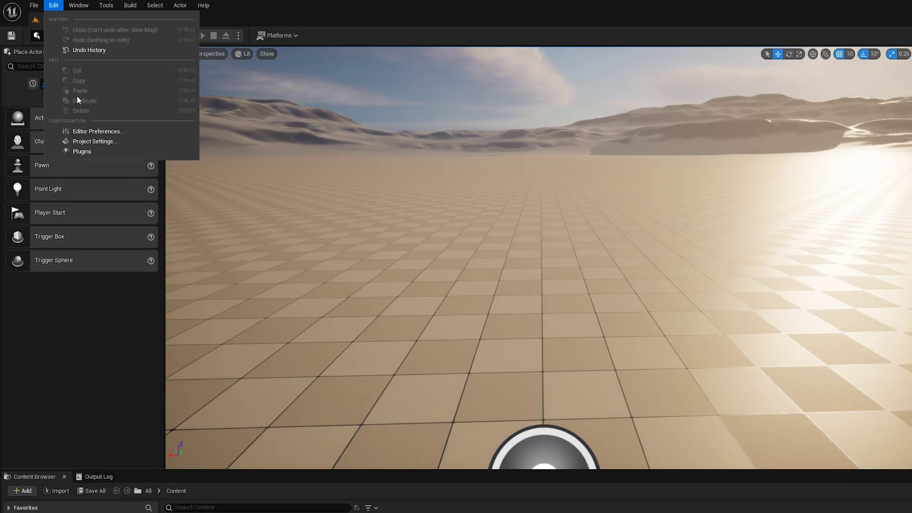
click(82, 152)
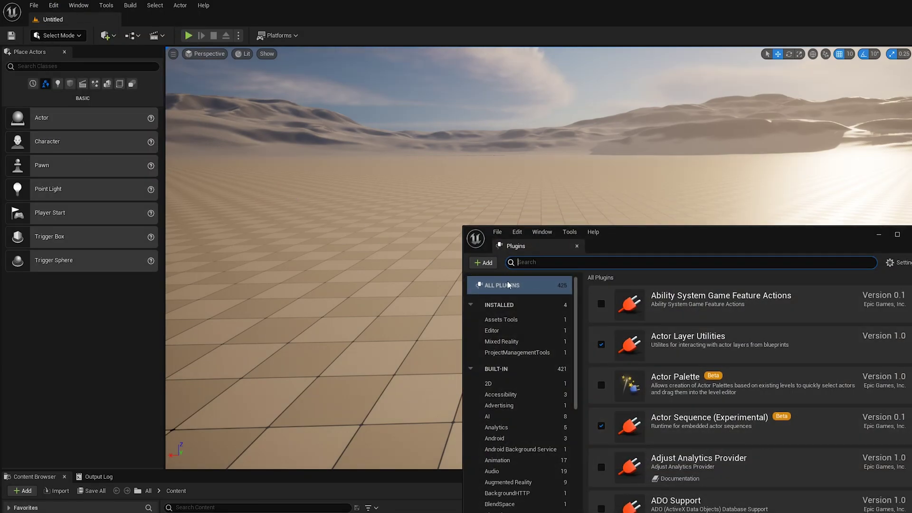
text(water)
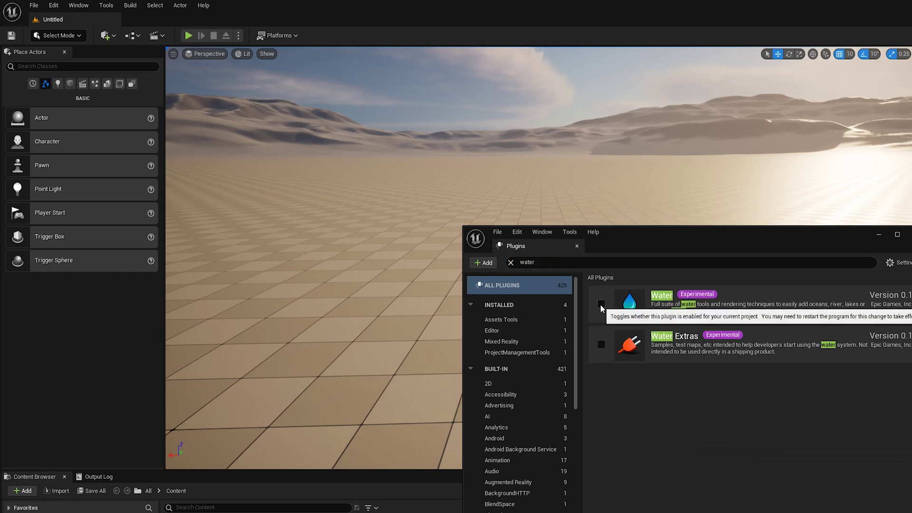
click(601, 304)
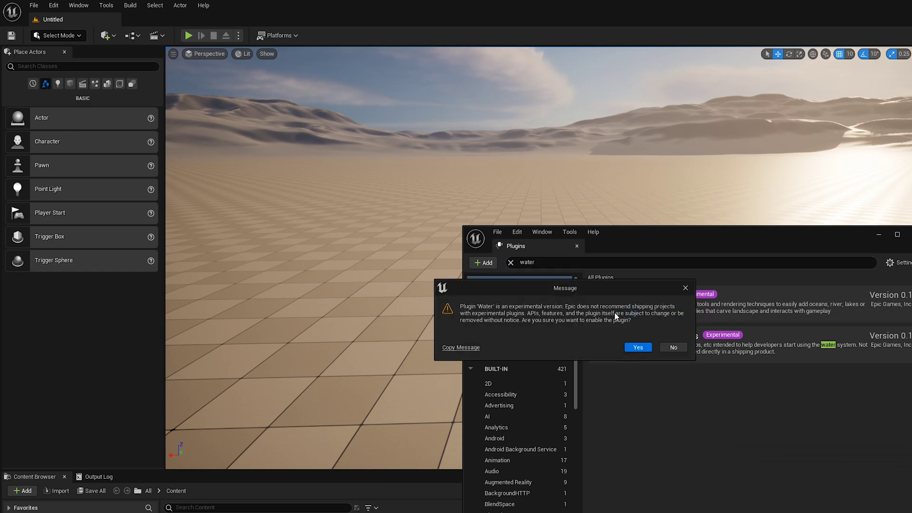
click(639, 347)
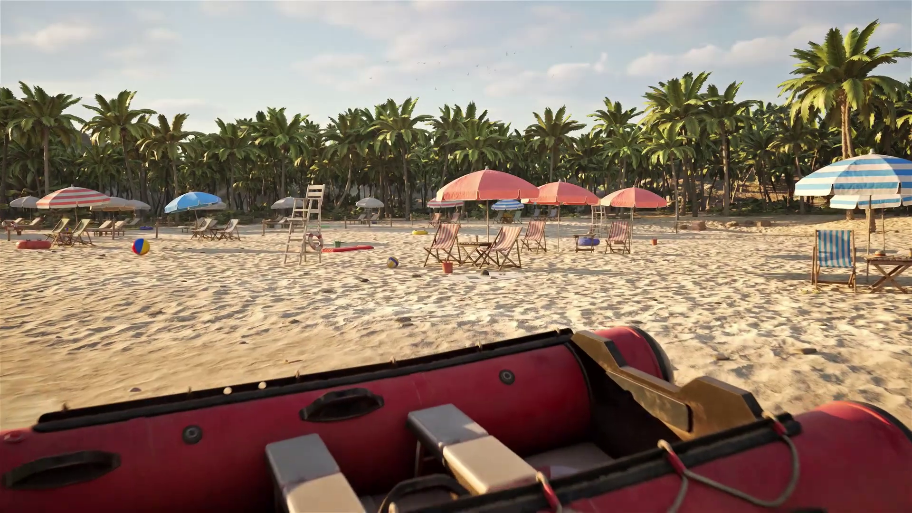